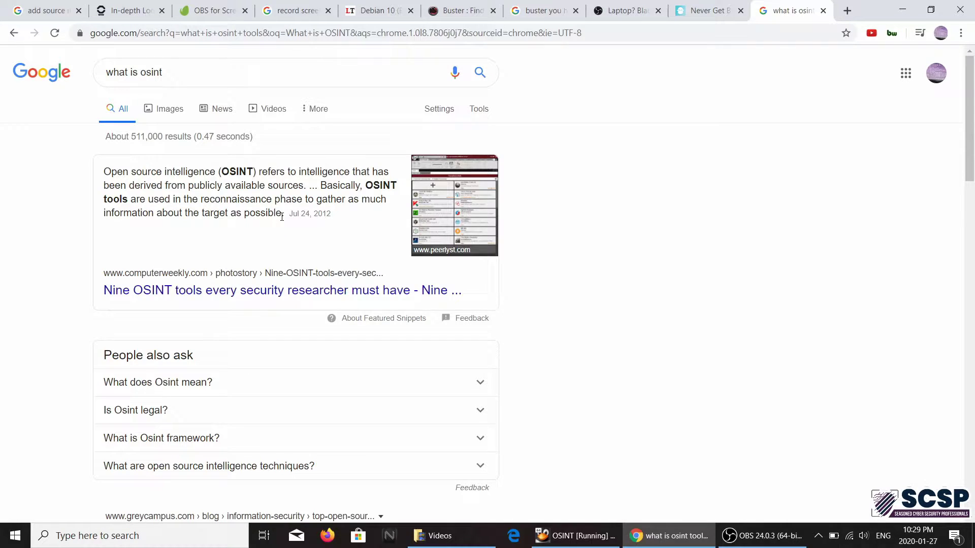
- Highlight the OSINT definition in the search result, and switch to the OSINT virtual machine's desktop
left_click_drag(286, 172, 277, 214)
key("alt+Tab")
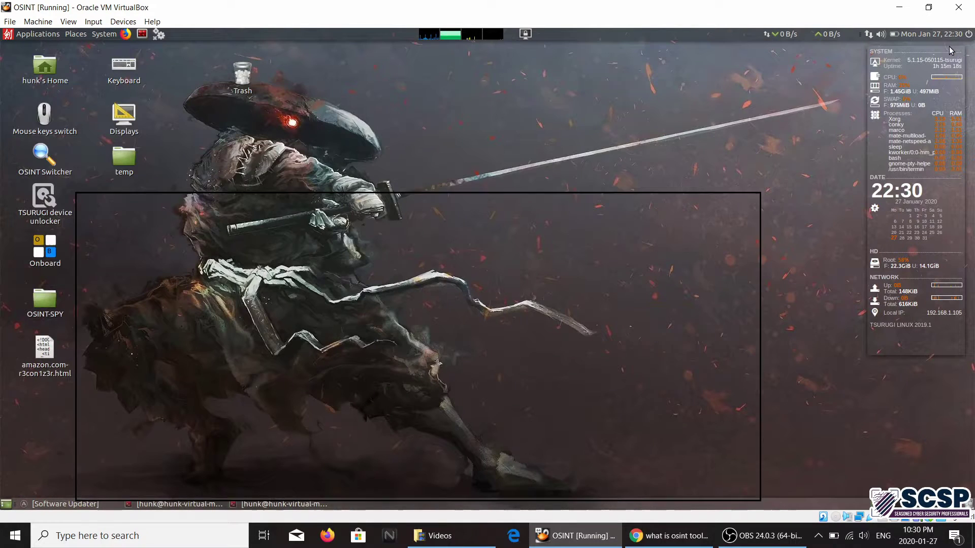
left_click(948, 46)
left_click_drag(427, 171, 200, 346)
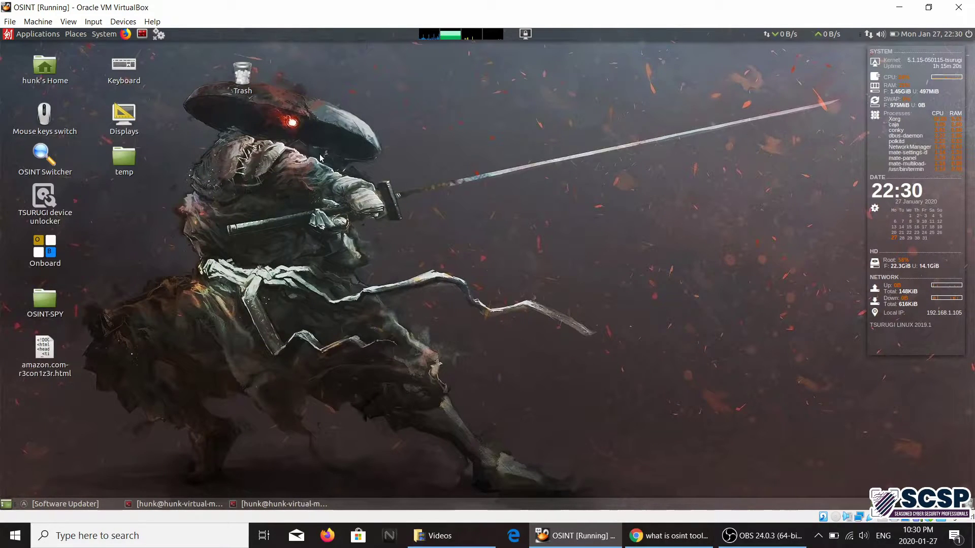
- Browse the list of OSINT tools in Tsurugi's application categories, and close it again
left_click(32, 35)
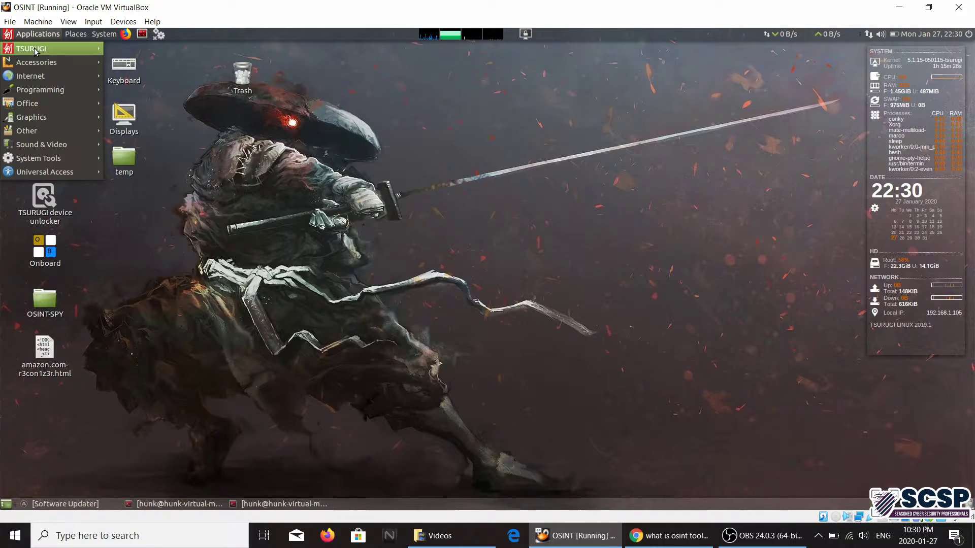
mouse_move(34, 48)
mouse_move(147, 50)
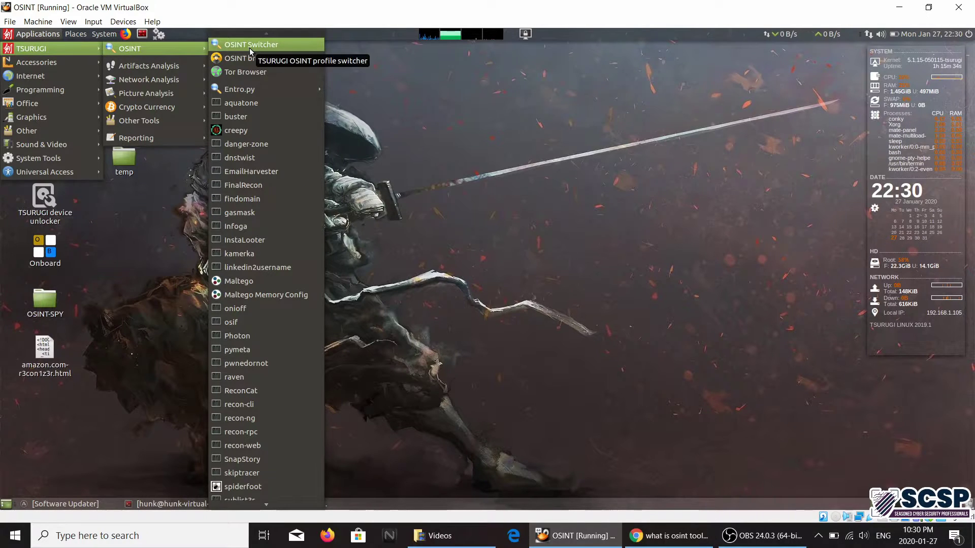
scroll(238, 292, "down", 3)
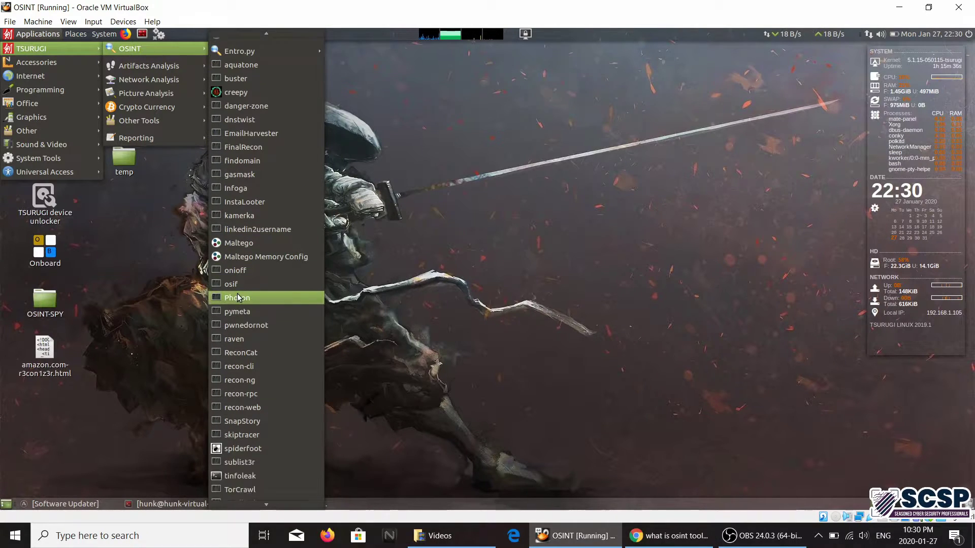
scroll(239, 297, "down", 2)
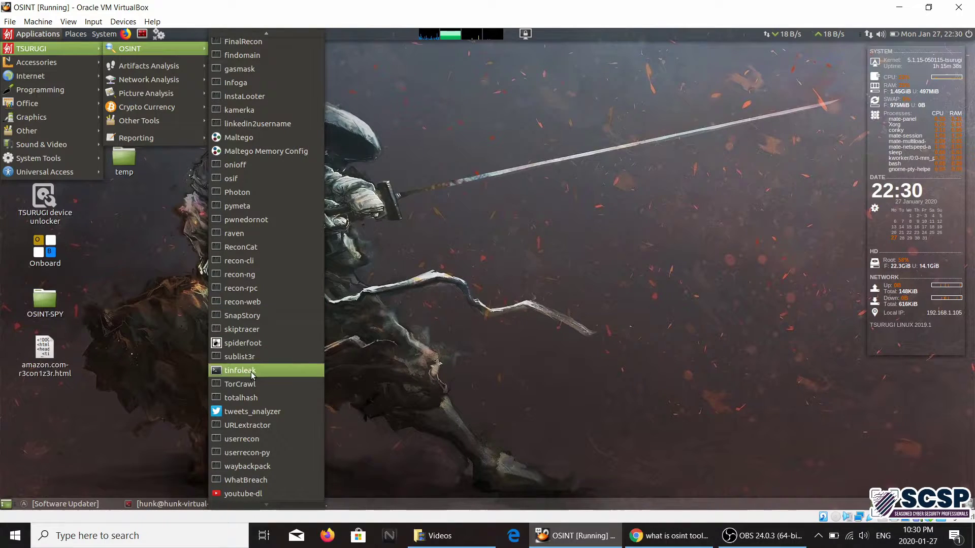
left_click(178, 157)
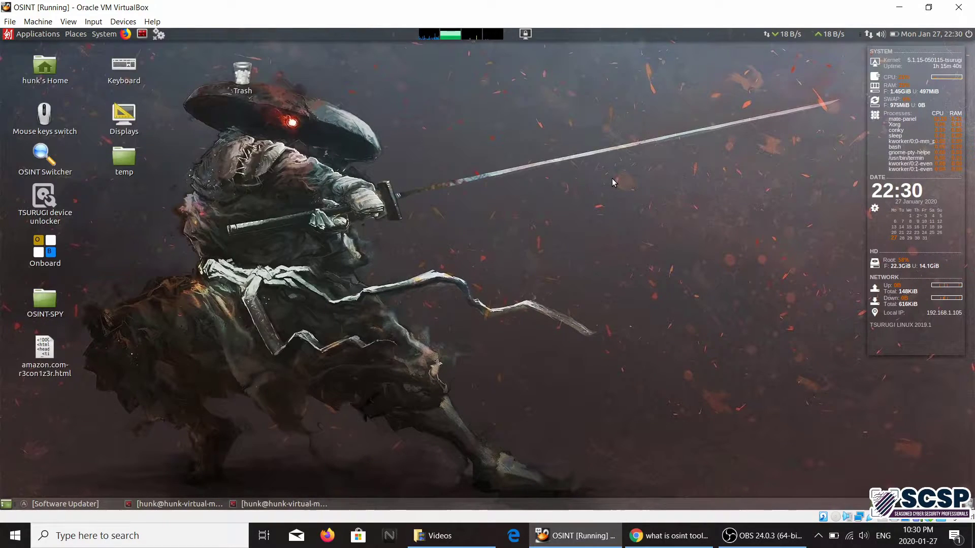
left_click_drag(457, 212, 327, 297)
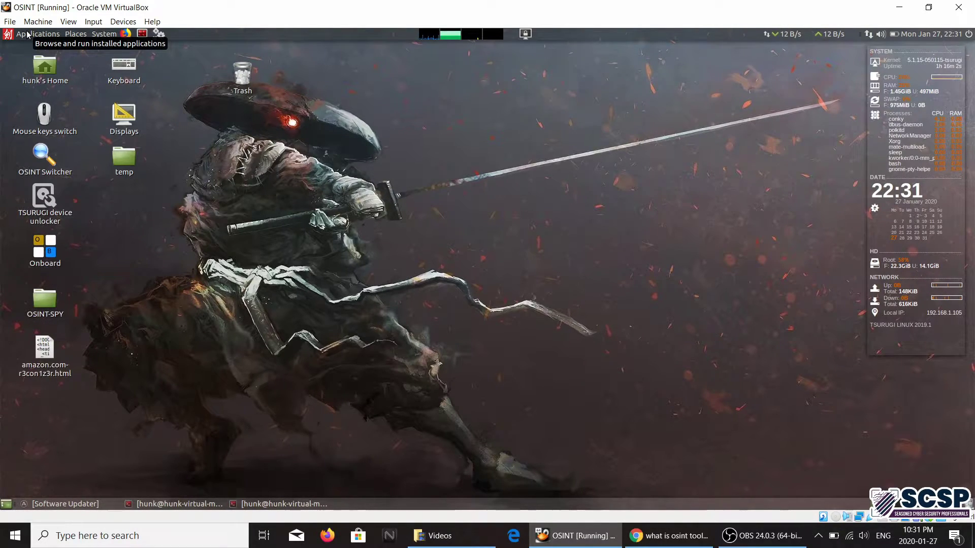
- Bring up the virtual machine's terminal, run buster -h, and review the usage and optional arguments
left_click(280, 504)
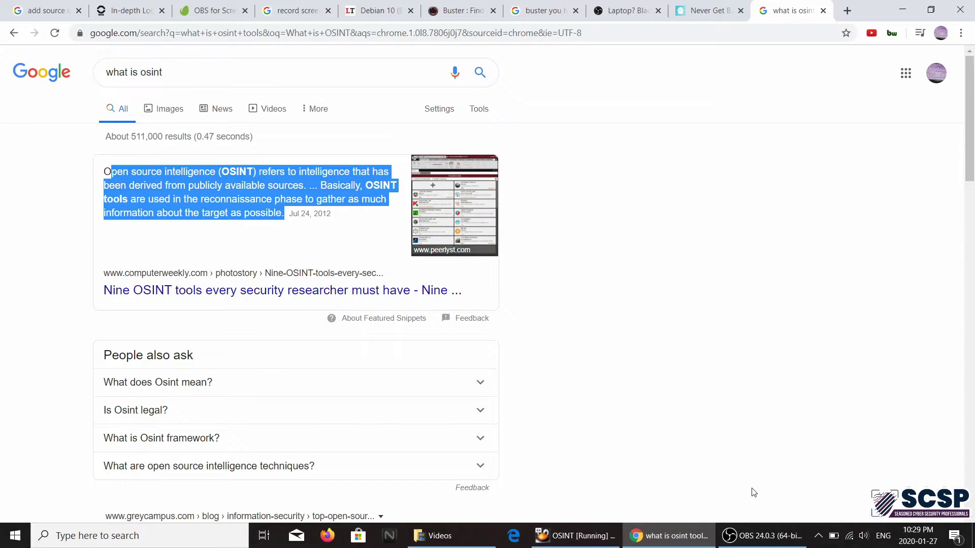
left_click(569, 537)
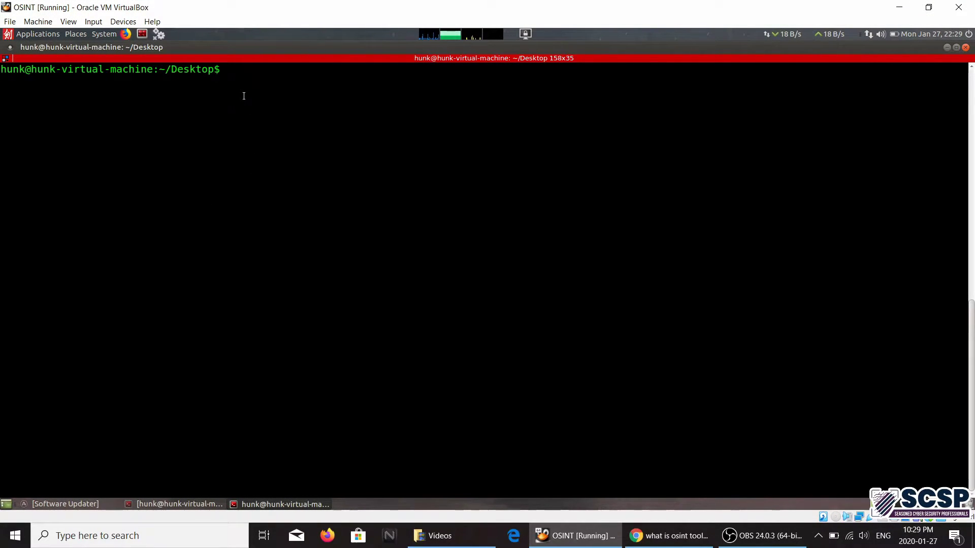
type("buster")
type("-h")
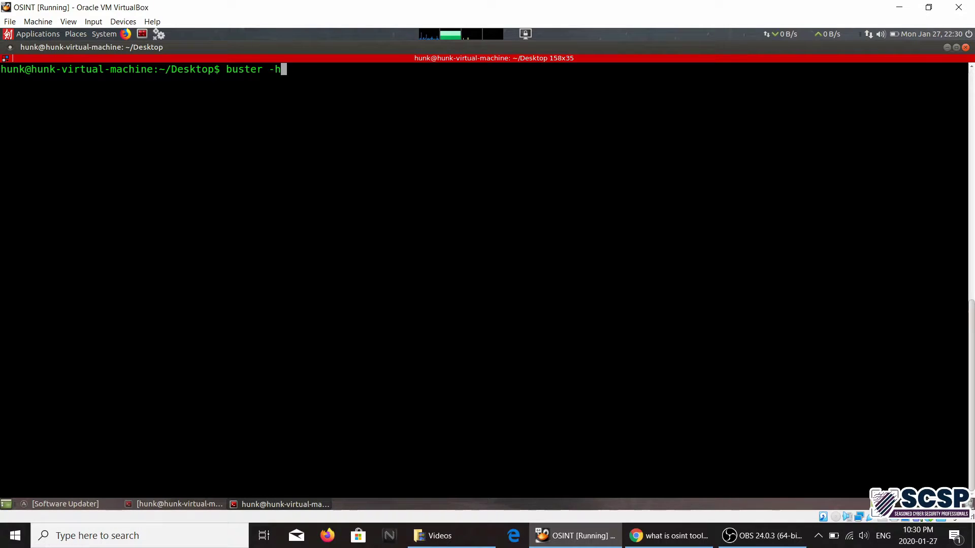
key("Return")
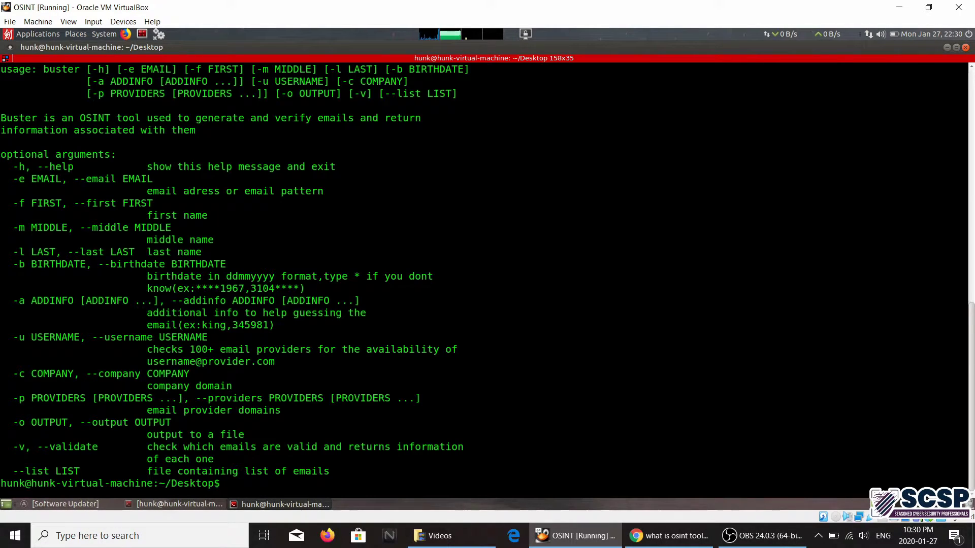
scroll(120, 342, "up", 4)
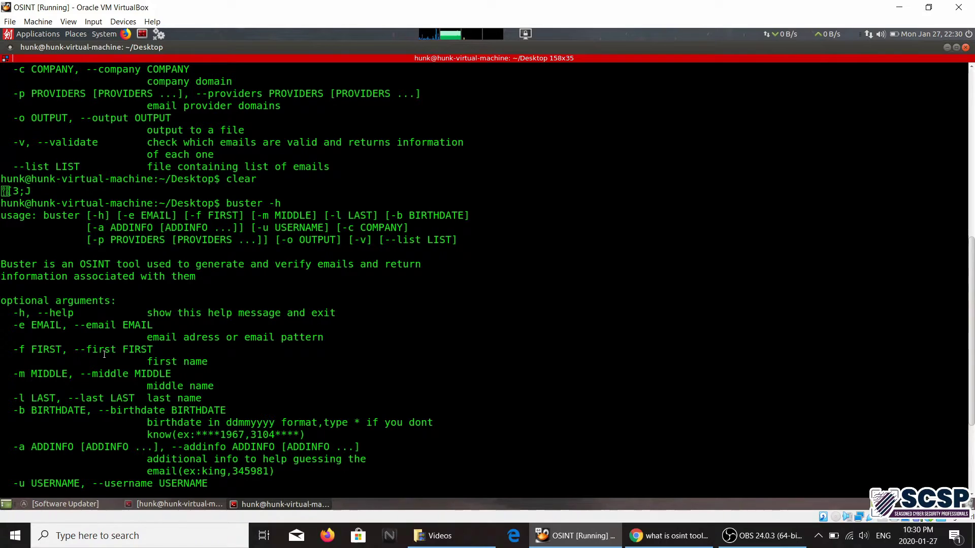
scroll(83, 346, "down", 4)
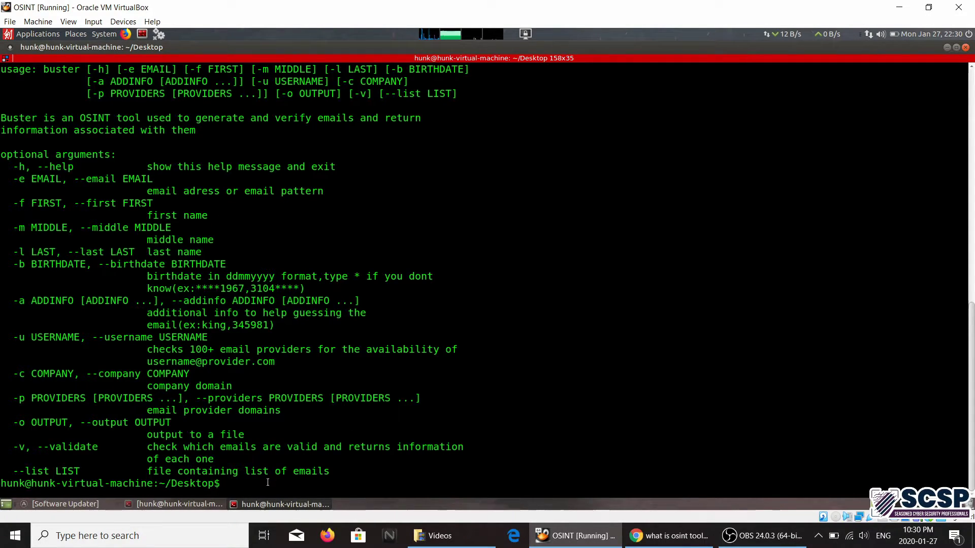
scroll(268, 482, "up", 3)
scroll(267, 482, "down", 3)
type("cl")
key("BackSpace")
key("BackSpace")
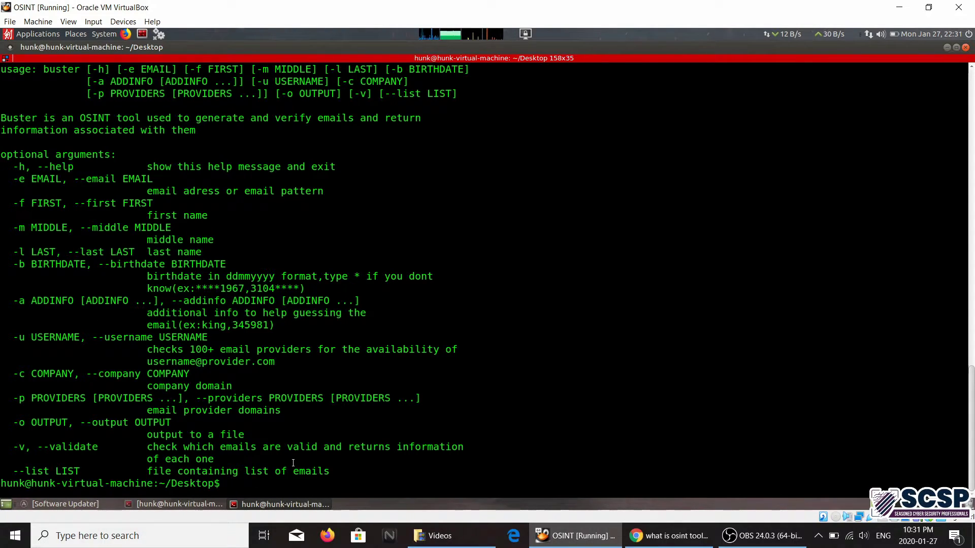
type("buster -h")
key("BackSpace")
key("BackSpace")
key("BackSpace")
key("BackSpace")
key("BackSpace")
key("BackSpace")
key("BackSpace")
key("BackSpace")
key("BackSpace")
- Clear the terminal and recall the earlier buster command with the -e email pattern, -f first name, -l last name and -b partial birthdate
type("clear")
key("Return")
key("Up")
key("Up")
key("Down")
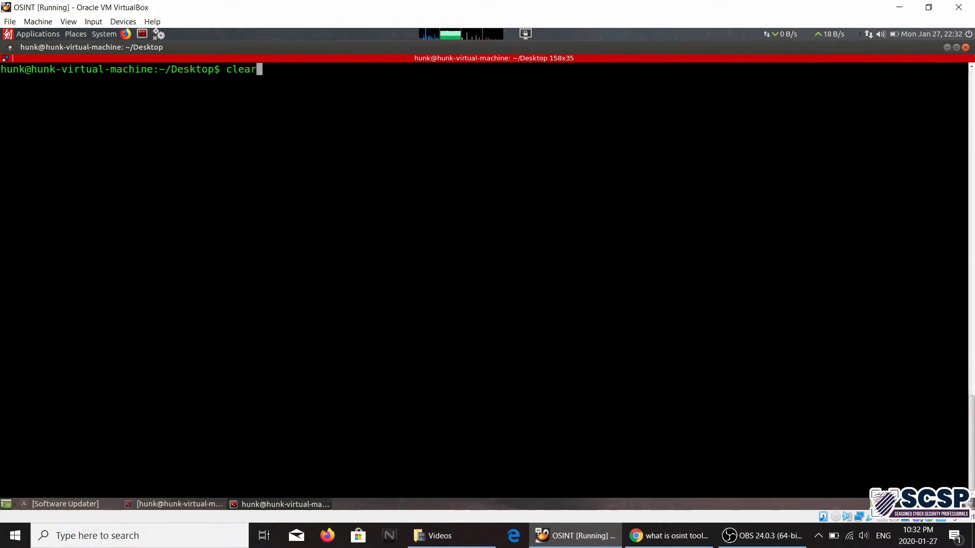
key("Up")
key("Down")
key("Up")
key("Down")
key("Up")
key("Up")
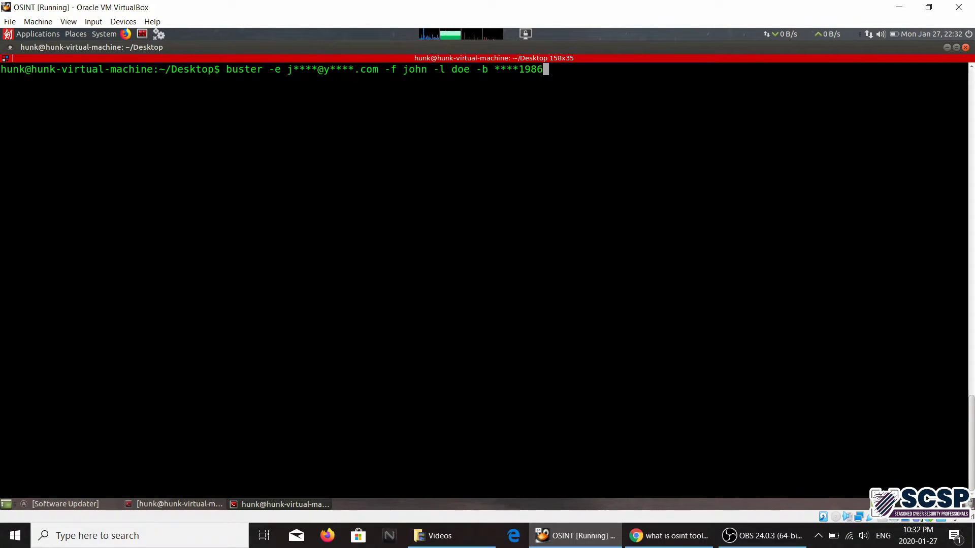
- Move through the recalled buster command to examine its masked email pattern, first name, last name and partial birthdate arguments
key("Left")
key("Left")
key("Left")
key("Left")
key("Left")
key("Left")
key("Left")
key("Left")
key("Left")
key("Left")
key("Left")
key("Left")
key("Left")
key("Left")
key("Left")
key("Left")
key("Left")
key("Left")
key("Left")
key("Left")
key("Left")
key("Left")
key("Left")
key("Left")
key("Left")
key("Left")
key("Left")
key("Left")
key("Left")
key("Left")
key("Left")
key("Left")
key("Left")
key("Left")
key("Left")
key("Left")
key("Left")
key("Right")
key("Right")
key("Right")
key("Right")
key("Right")
key("Right")
key("Right")
key("Right")
key("Right")
key("Right")
key("Right")
key("Right")
key("Right")
key("Right")
key("Right")
key("Left")
key("Left")
key("Left")
key("Left")
key("Left")
key("Left")
key("Right")
key("Right")
key("Right")
key("Right")
key("Right")
key("Right")
key("Right")
key("Right")
key("Right")
key("Left")
key("Left")
key("Left")
key("Left")
key("Left")
key("Left")
key("Left")
key("Left")
key("Left")
key("Left")
key("Right")
key("Right")
key("Right")
key("Right")
key("Right")
key("Right")
key("Right")
key("Right")
key("Right")
key("Right")
key("Right")
key("Right")
key("Right")
key("Right")
key("Right")
key("Right")
key("Right")
key("Right")
key("Right")
key("Right")
key("Right")
key("Right")
key("Right")
key("Right")
key("Right")
key("Right")
key("Right")
key("Right")
key("Right")
key("Right")
key("Left")
key("Left")
key("Left")
key("Right")
key("Right")
key("Right")
key("Right")
key("Right")
key("Right")
key("Right")
key("Right")
key("Left")
key("Left")
key("Right")
key("Right")
key("Right")
key("Right")
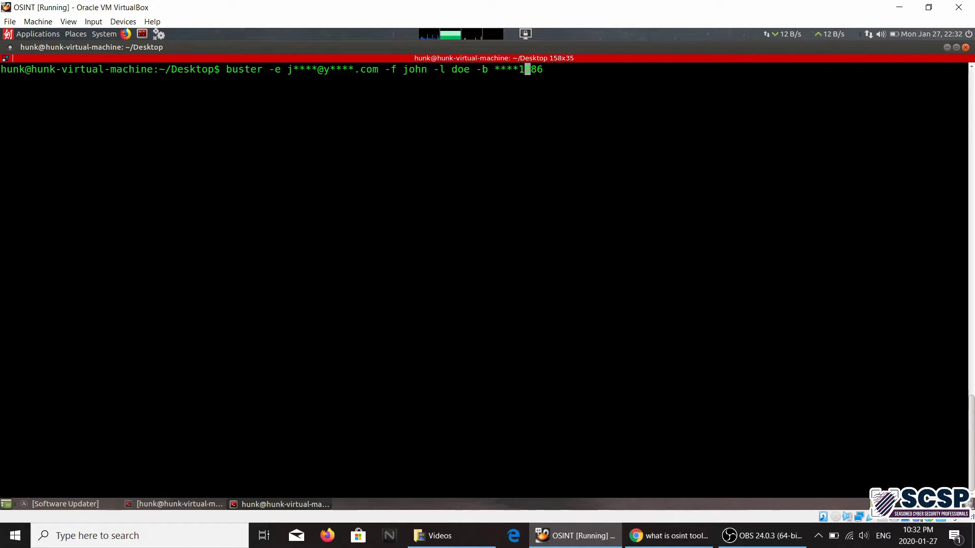
key("Left")
key("Left")
key("Left")
key("Left")
key("Right")
key("Right")
key("Right")
key("Right")
key("Right")
key("Right")
key("Right")
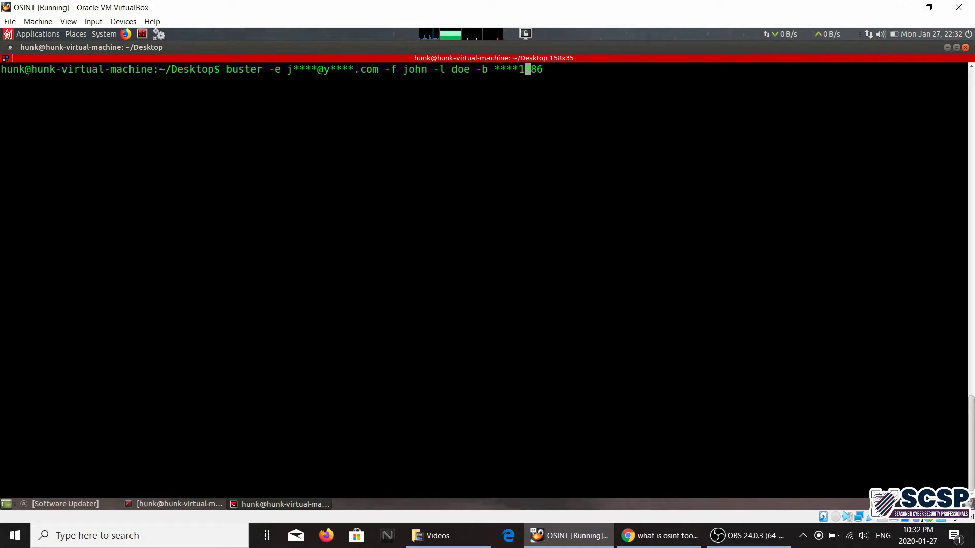
key("Left")
key("Left")
key("Left")
key("Left")
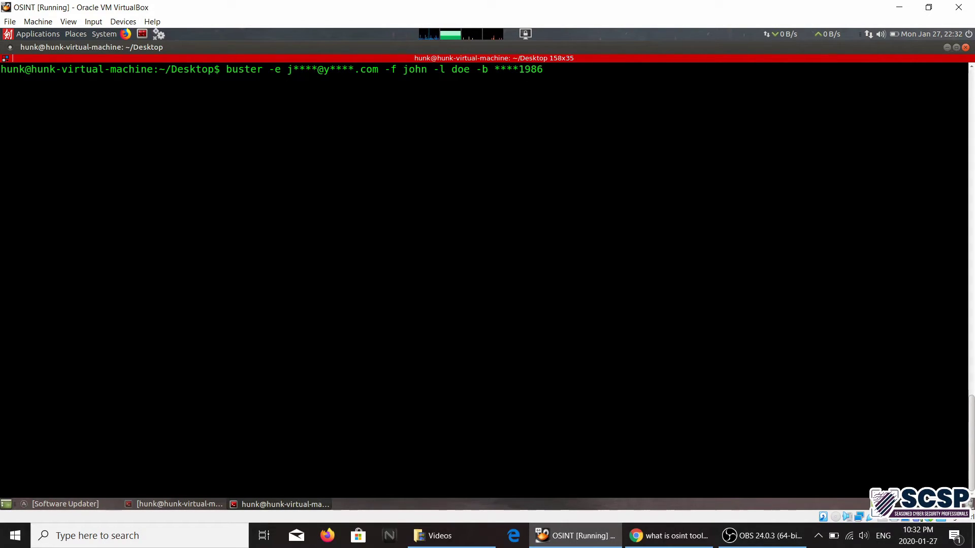
- Run the recalled buster command with its masked email pattern, first name, last name and partial birthdate arguments
key("Left")
key("Left")
key("Left")
key("Left")
key("End")
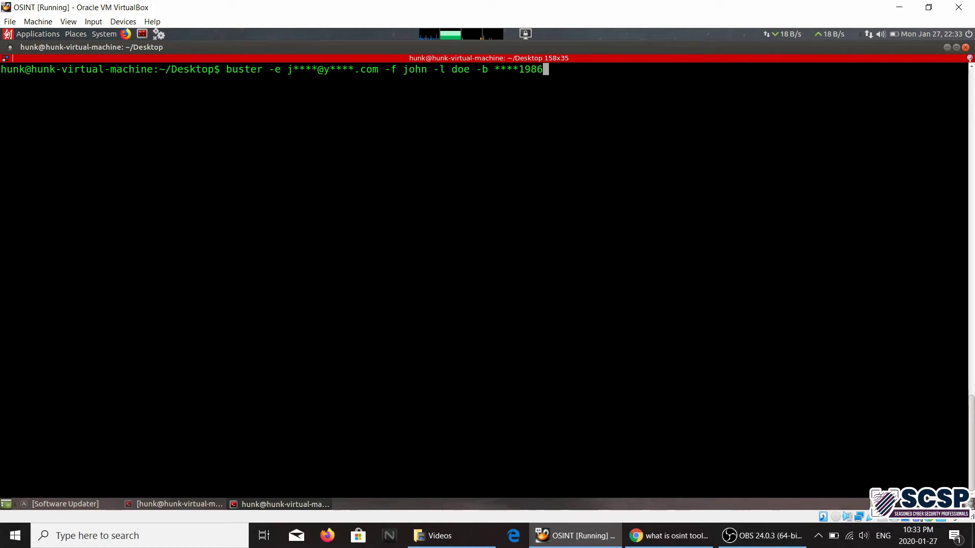
key("Return")
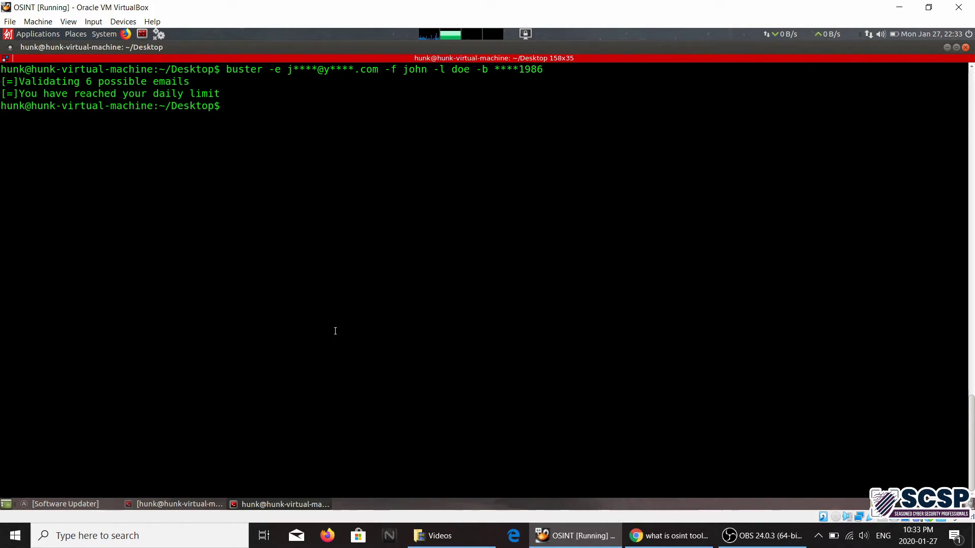
- Switch to the other terminal window and examine the earlier run of the same buster command and the profiles listed for the first email
left_click(181, 504)
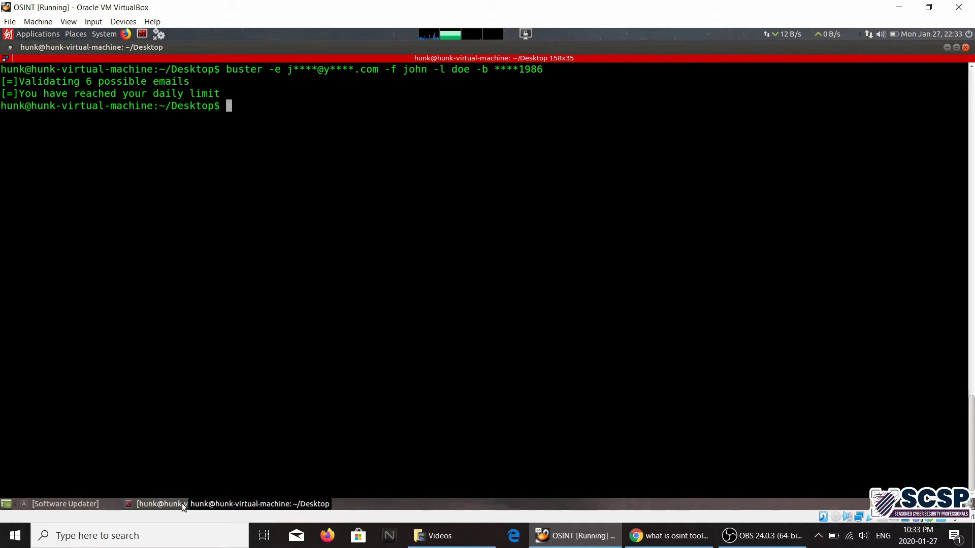
scroll(182, 474, "up", 12)
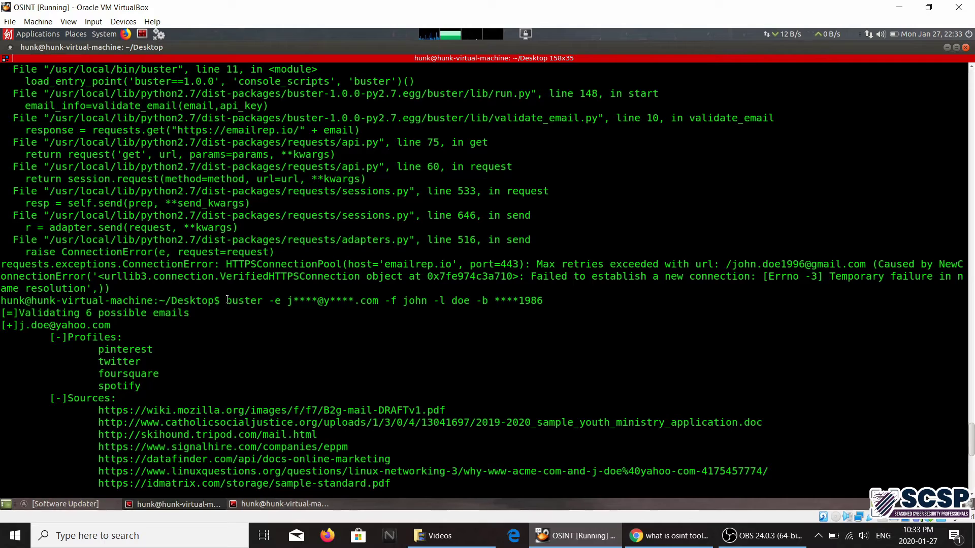
left_click_drag(225, 301, 543, 302)
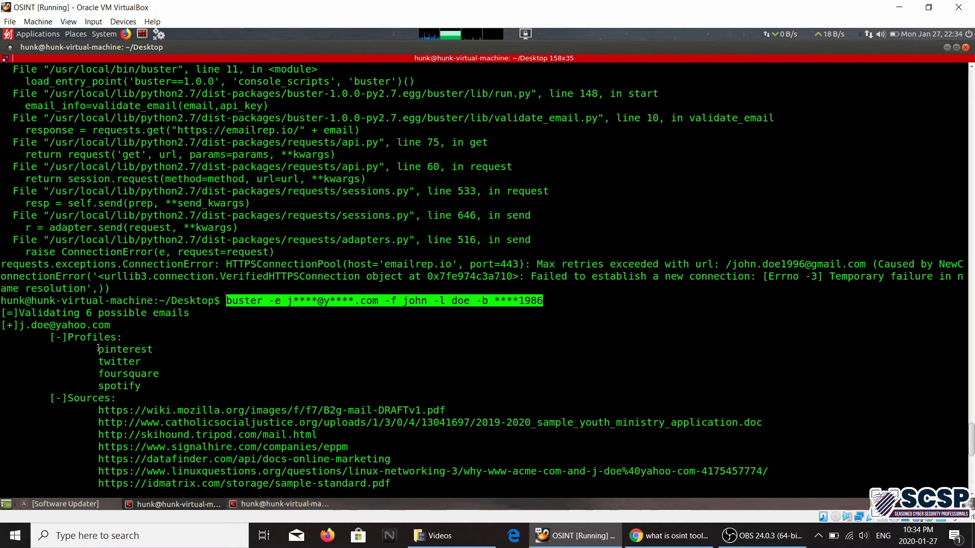
left_click_drag(99, 349, 123, 384)
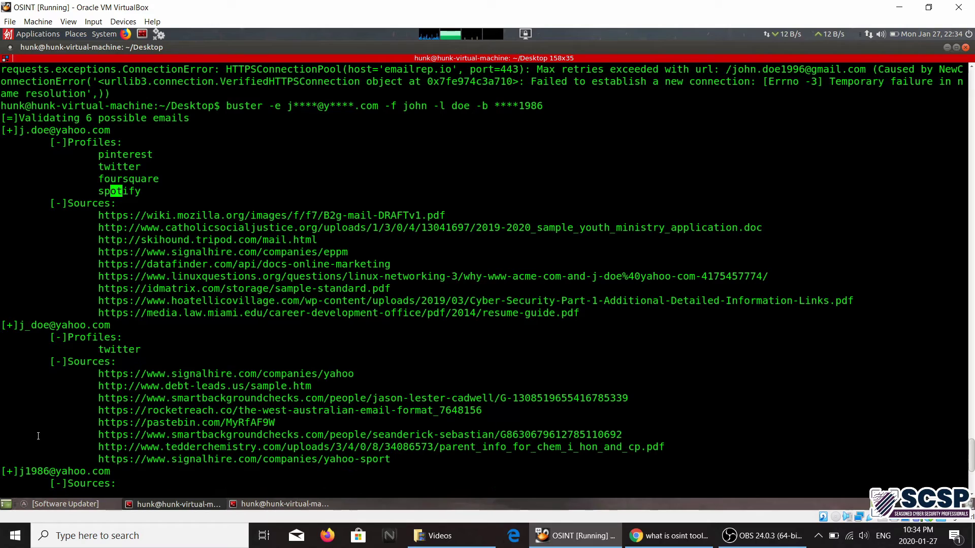
- Compare the second generated email address with the command's masked email pattern, and review the profiles and sources of the remaining addresses
left_click_drag(17, 326, 42, 326)
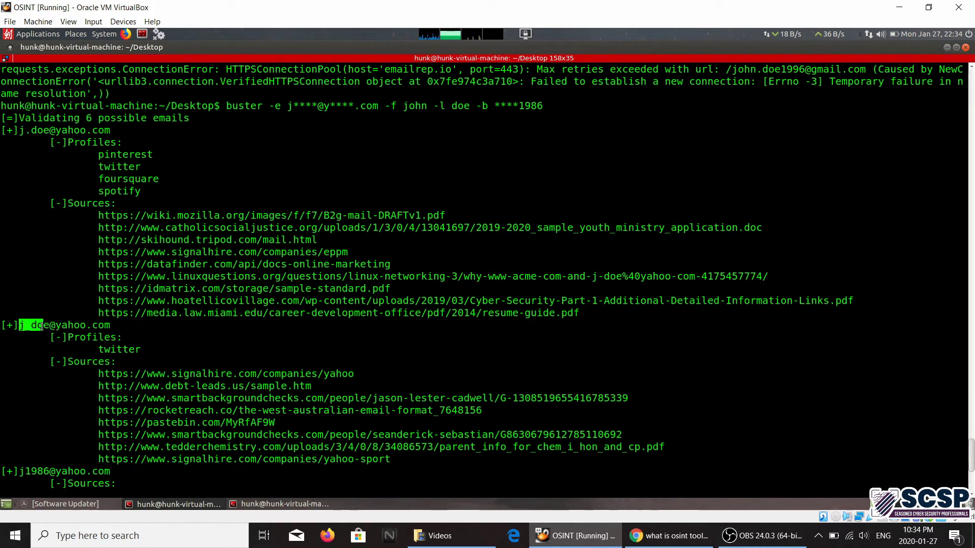
left_click(41, 326)
left_click_drag(285, 106, 379, 98)
left_click(25, 350)
left_click_drag(21, 325, 97, 325)
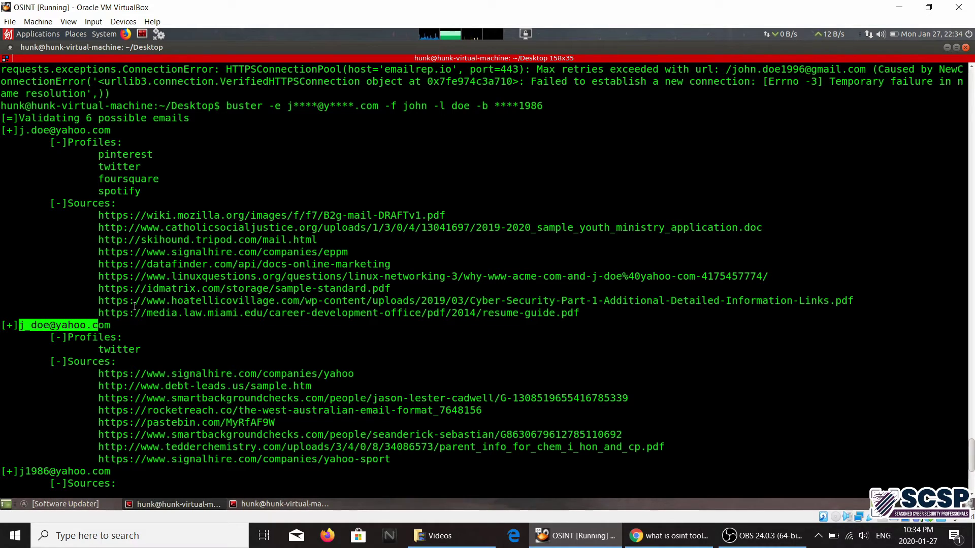
left_click_drag(297, 105, 354, 105)
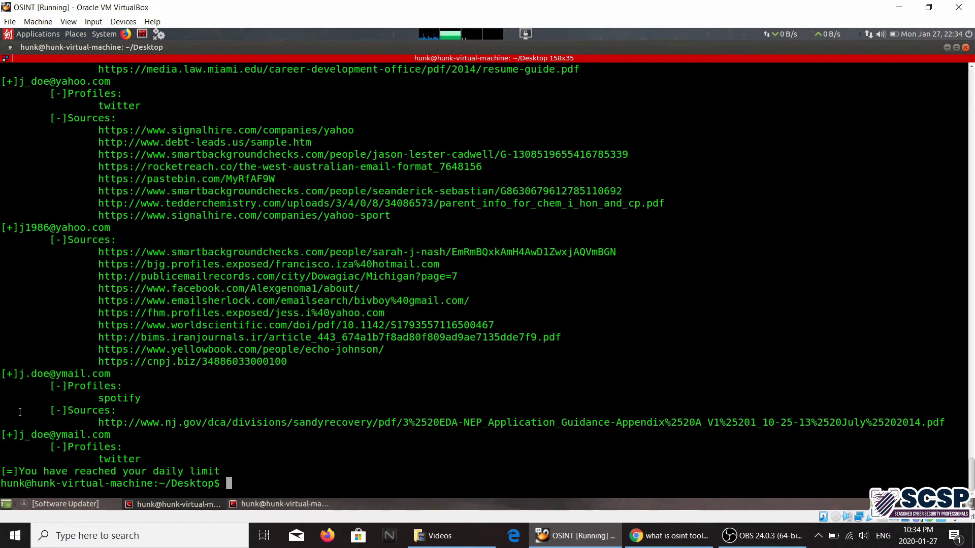
scroll(25, 412, "up", 9)
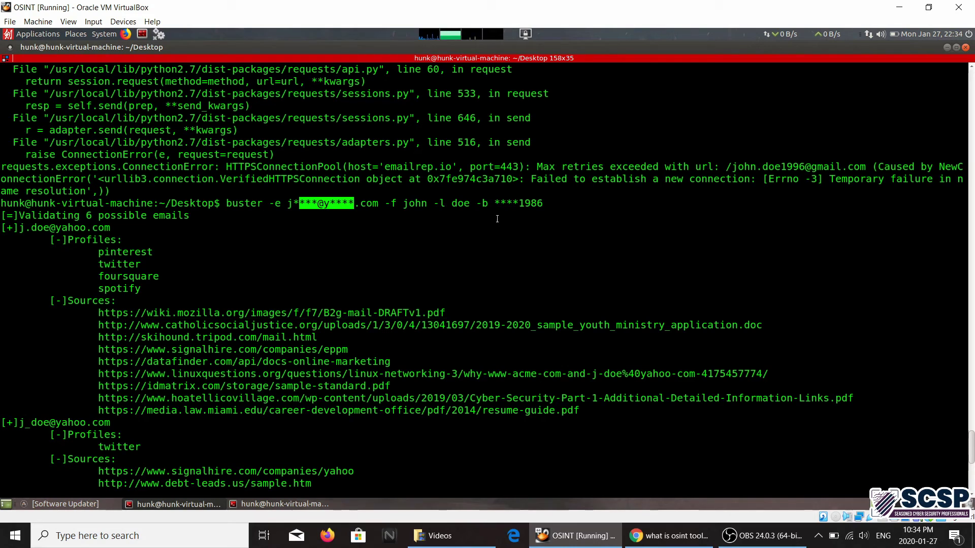
scroll(272, 314, "down", 7)
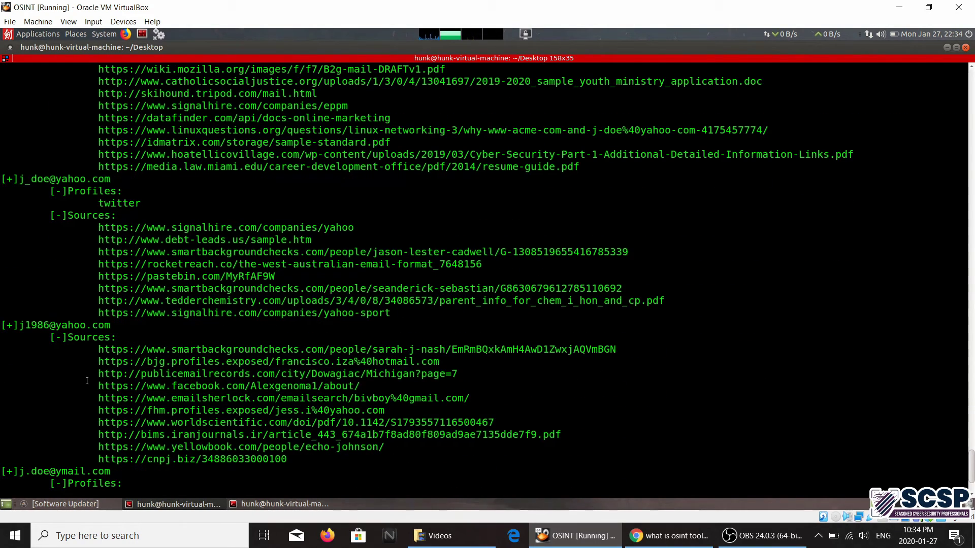